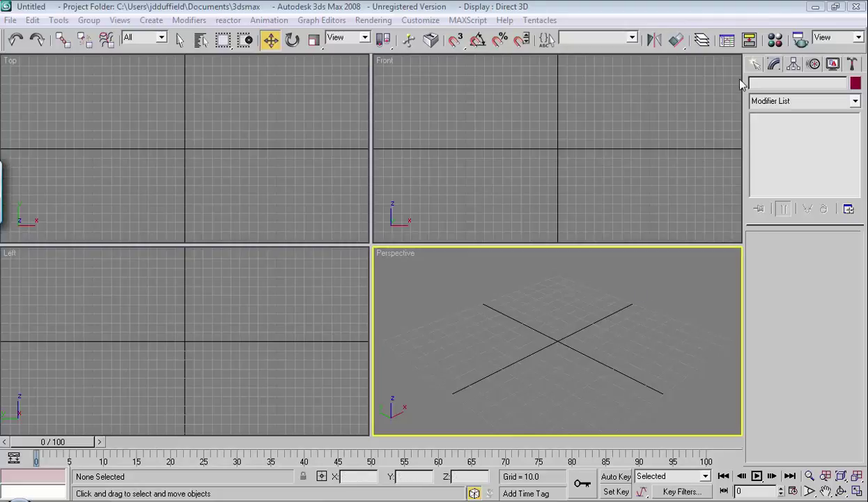
Create Box01, a 47.97 × 59.041 × 67.897 standard box, in the Top viewport
left_click(758, 63)
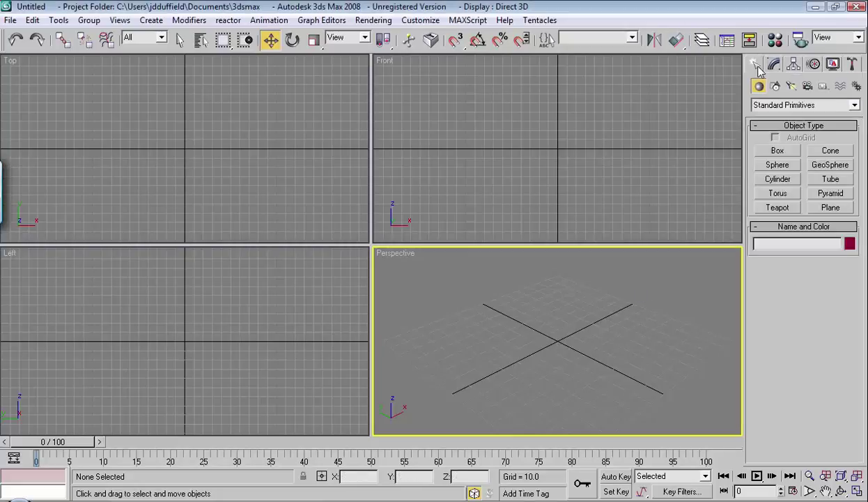
left_click(765, 150)
left_click_drag(110, 127, 165, 170)
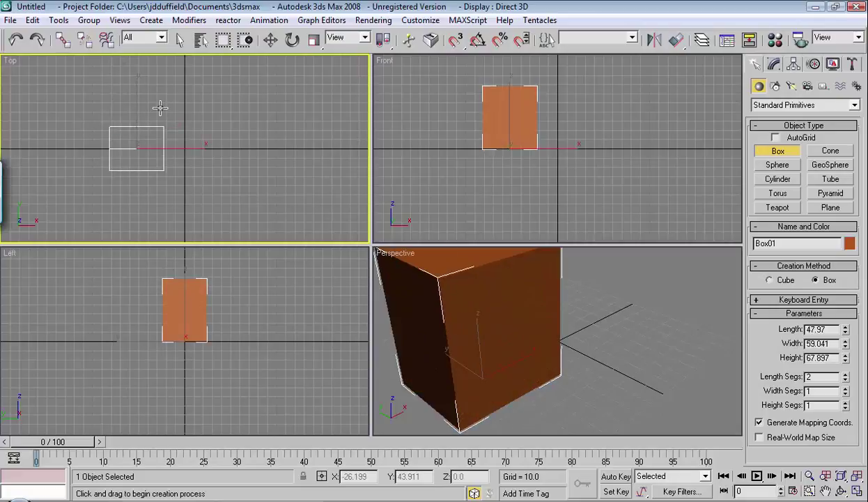
left_click(271, 41)
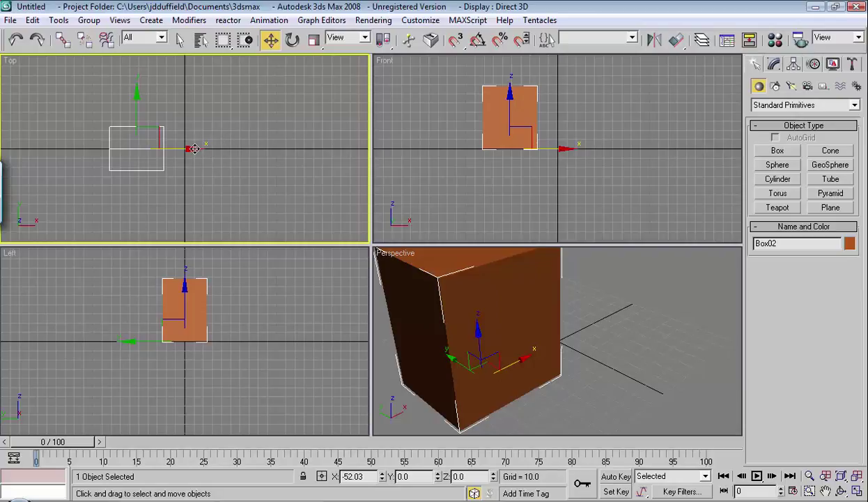
Shift-drag Box01 along X to clone Box02, comparing Copy, Instance and Reference options
mouse_move(195, 149)
left_mouse_down("shift")
mouse_move(264, 149)
mouse_move(255, 149)
mouse_move(262, 162)
left_mouse_up("shift")
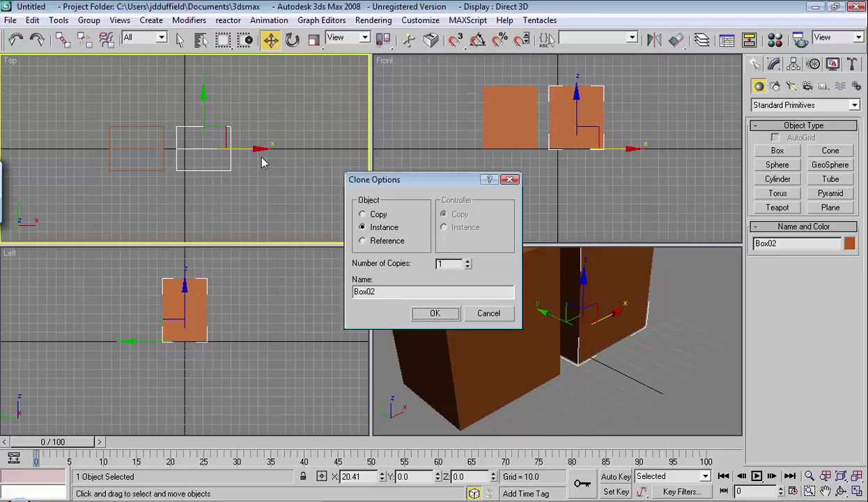
left_click_drag(404, 181, 360, 98)
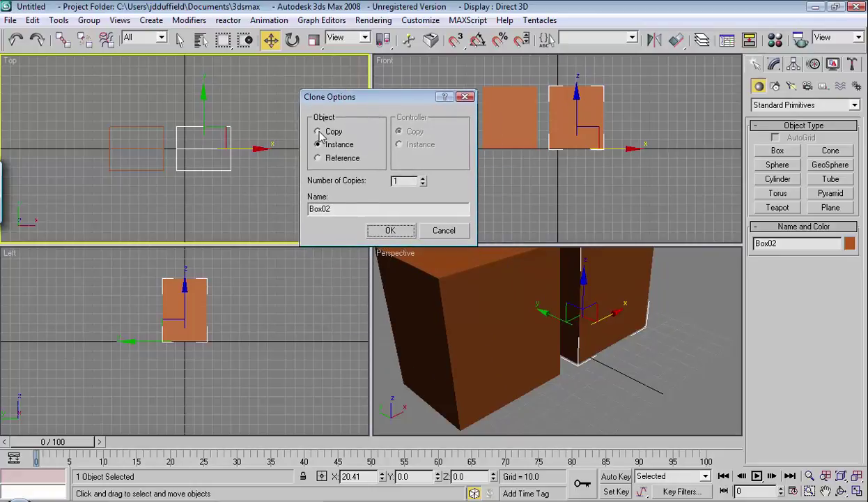
left_click(318, 131)
left_click(318, 144)
left_click(318, 158)
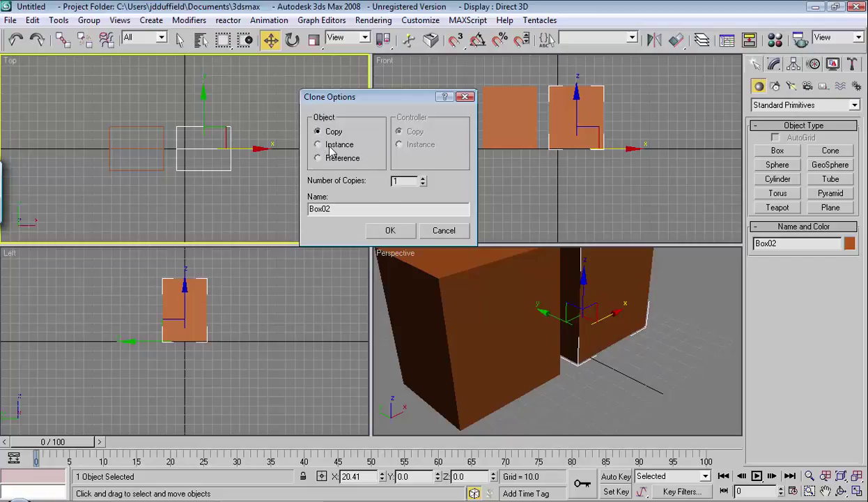
left_click(390, 231)
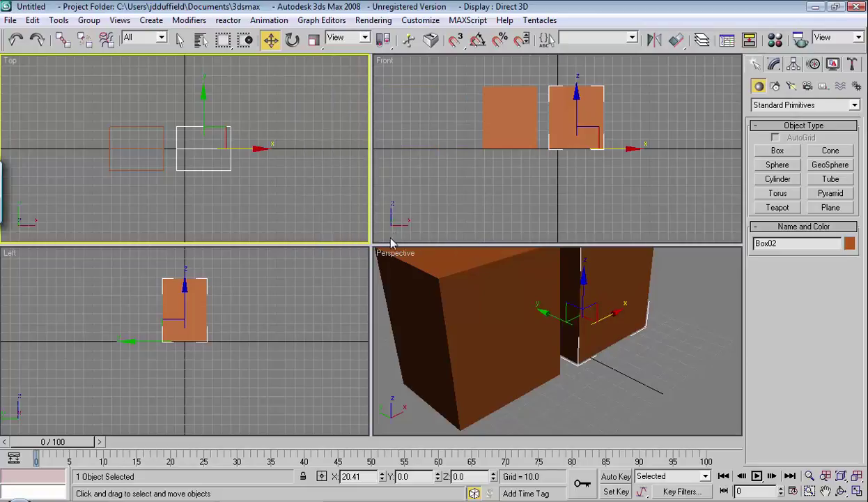
Hide the Top view grid and zoom and pan to frame both boxes
right_click(293, 119)
key("Escape")
key("g")
key("bracketleft")
key("bracketleft")
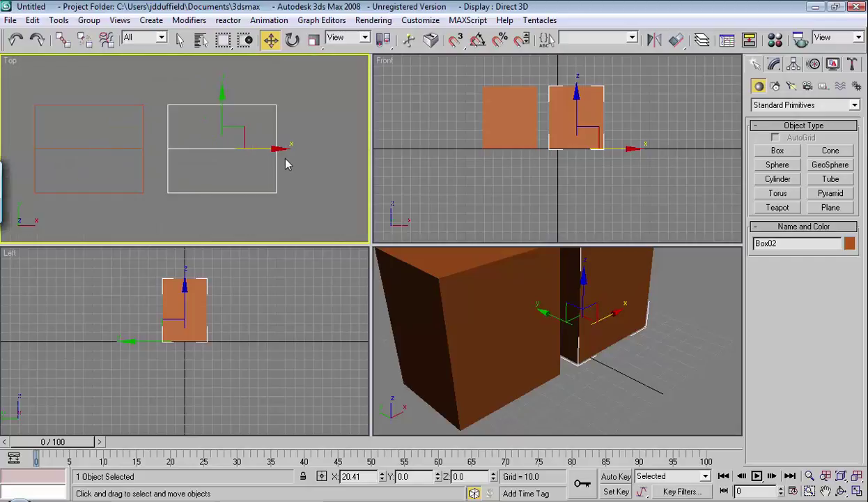
middle_click_drag(162, 184, 198, 183)
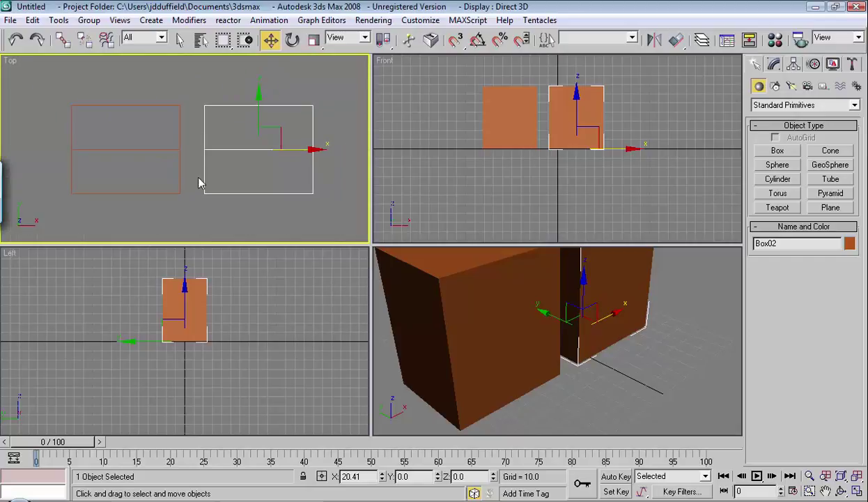
Give both boxes a dark red object colour
left_click(331, 101)
left_click_drag(150, 87, 248, 165)
left_click(849, 247)
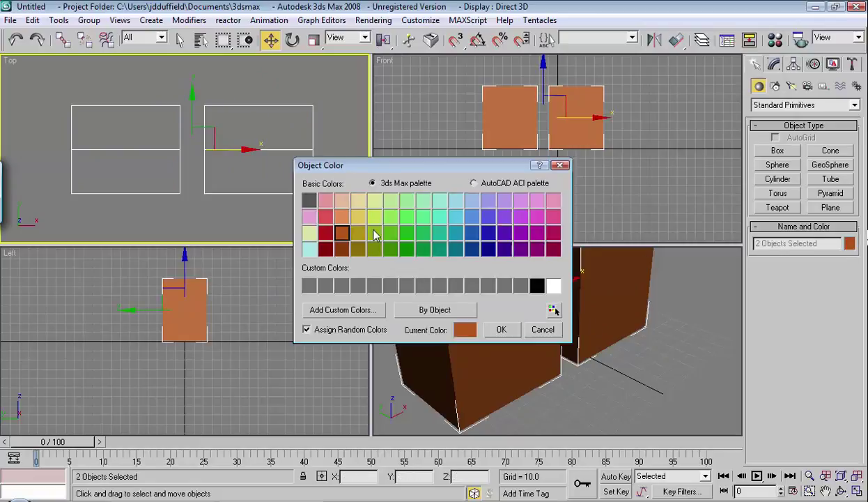
left_click(326, 249)
left_click(503, 330)
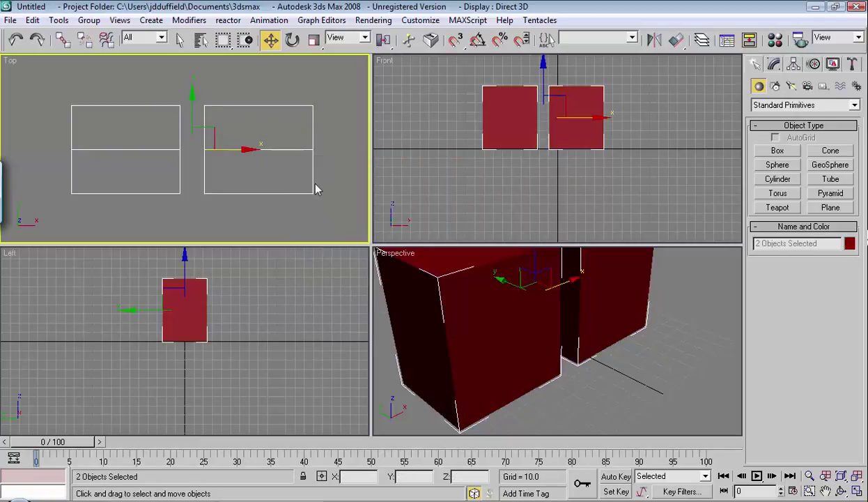
left_click(329, 187)
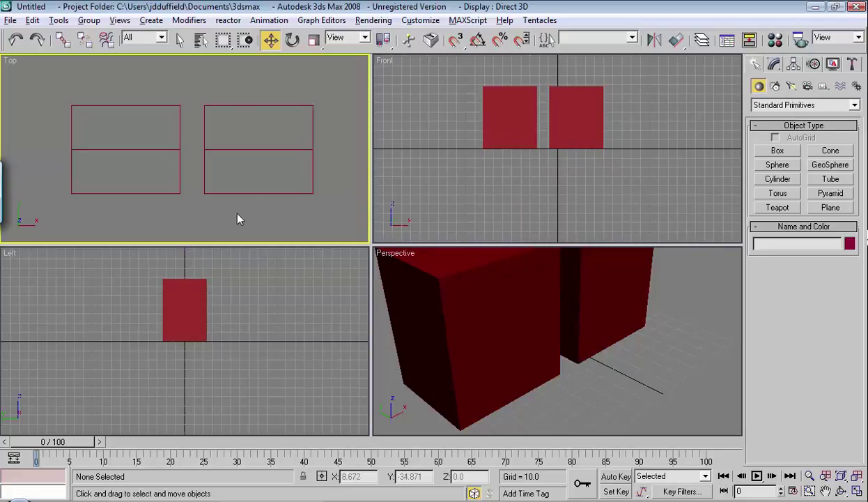
Maximize the Top viewport and raise Box02's Length Segs to 5
key("alt+w")
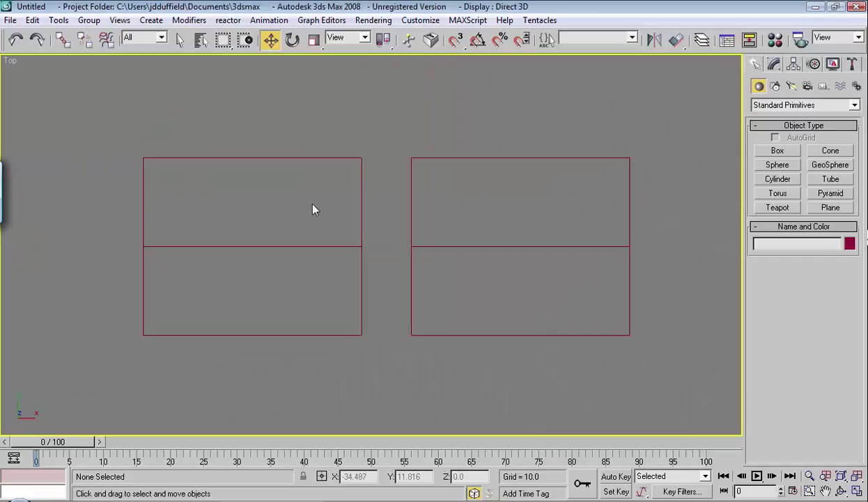
left_click(441, 157)
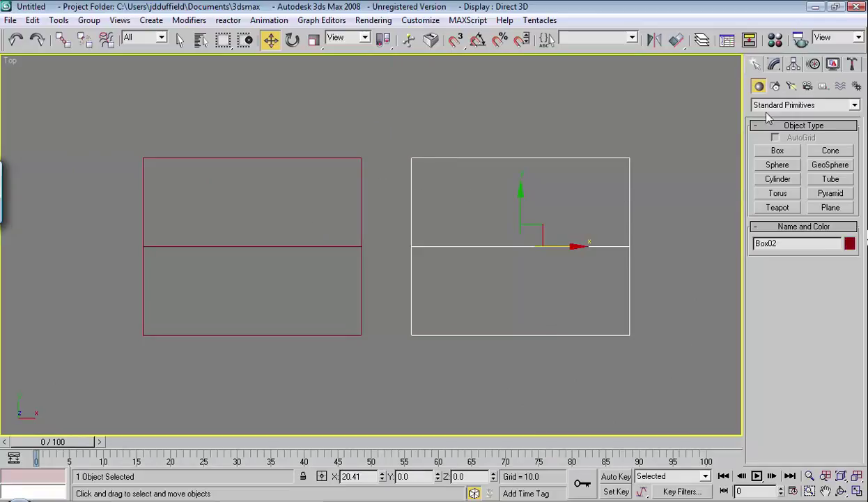
left_click(773, 64)
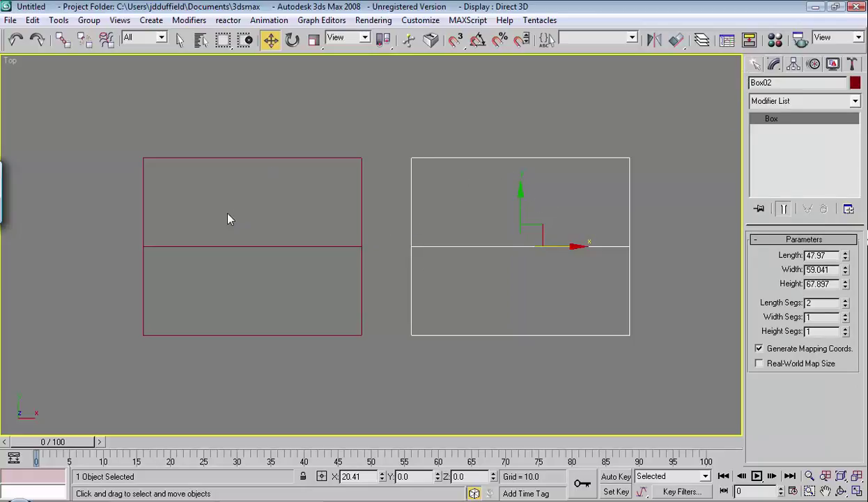
left_click(846, 301)
left_click(846, 301)
left_click(846, 301)
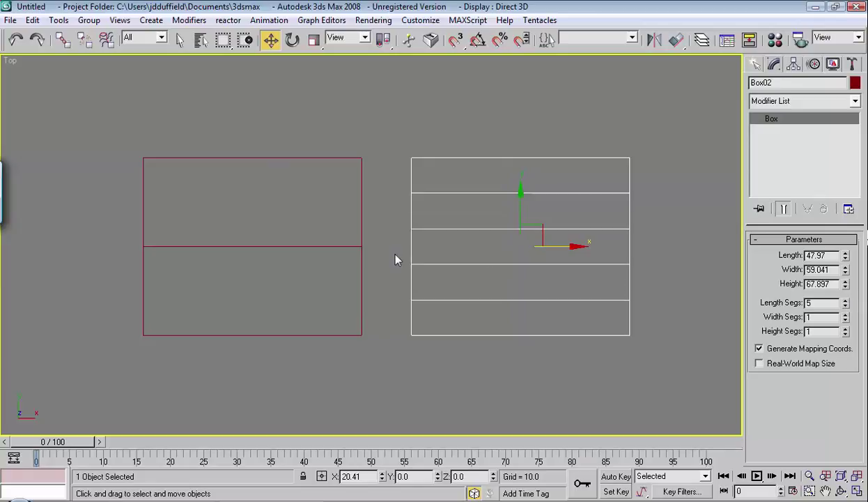
Test Box01's Length Segs spinner, leaving it at 2, then reselect Box02
left_click(361, 232)
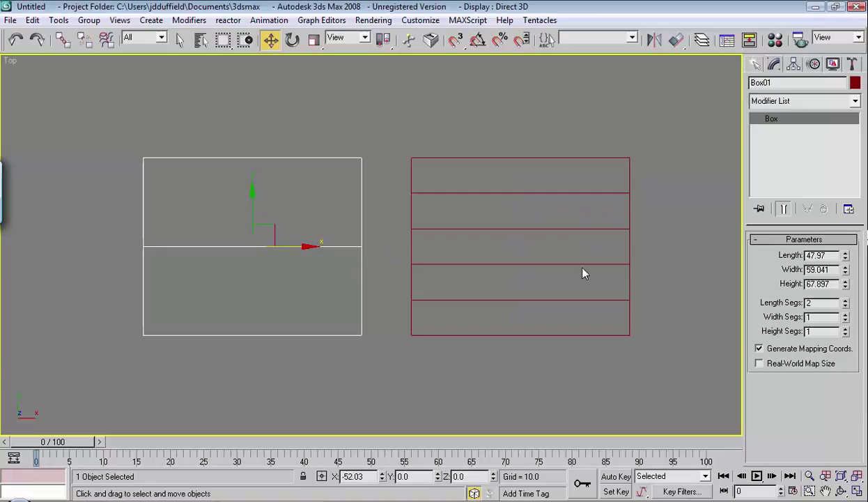
left_click(845, 299)
left_click(846, 300)
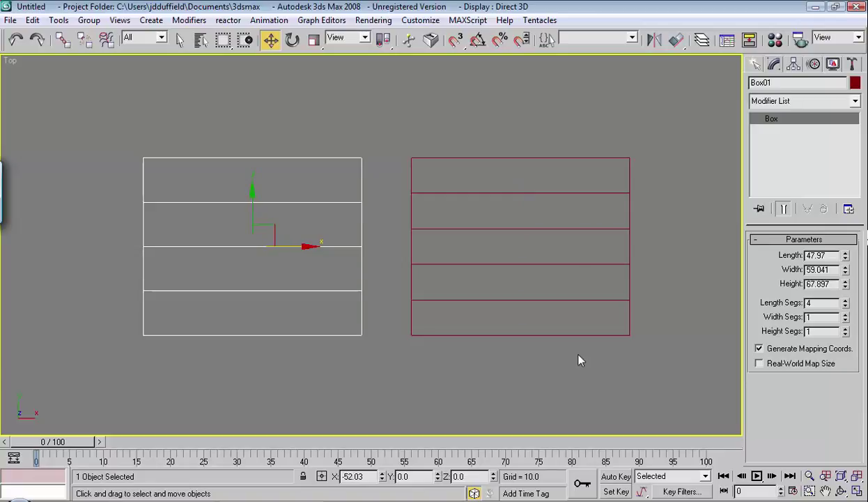
left_click(845, 306)
left_click(845, 306)
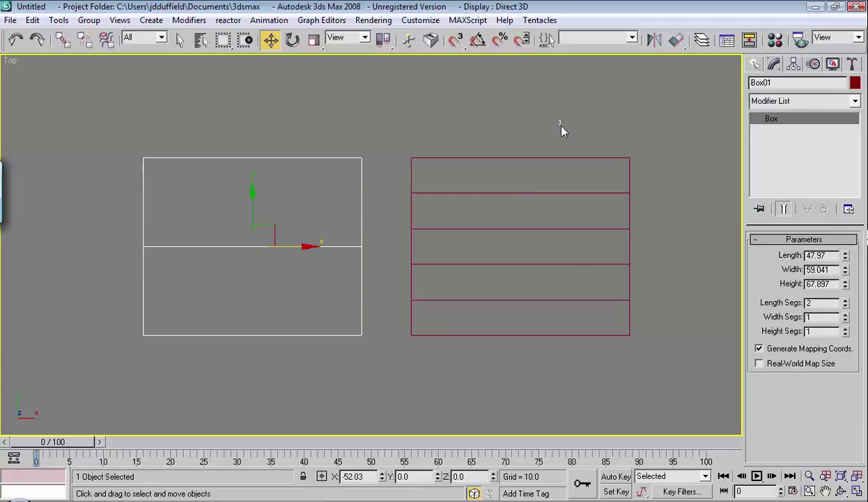
left_click_drag(511, 122, 583, 250)
Delete Box02 and clone Box01 along X as an Instance named Box02
key("Delete")
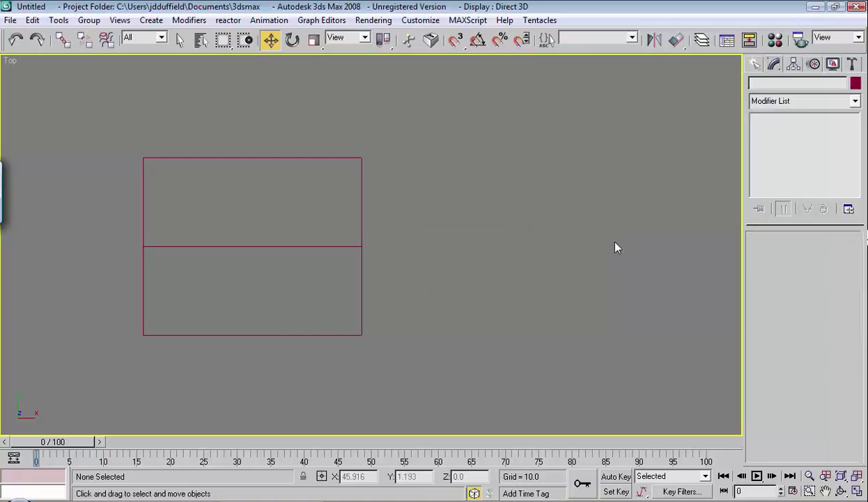
left_click(363, 265)
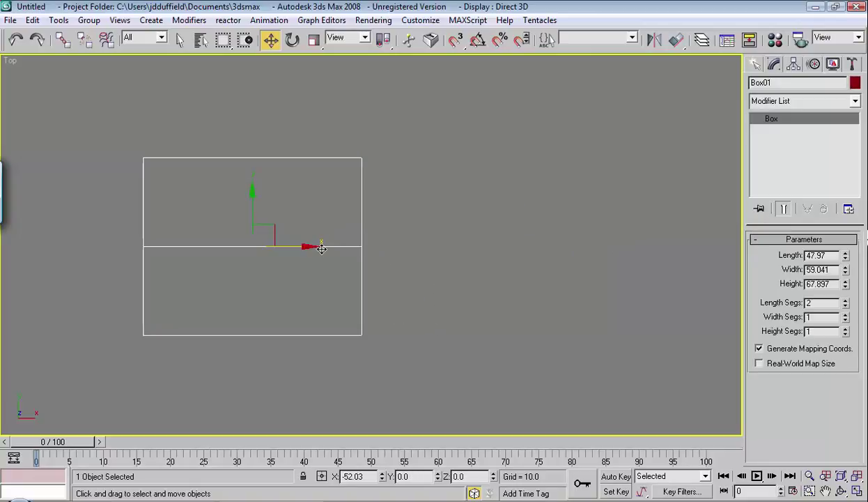
left_click_drag(309, 247, 581, 246, "shift")
left_click(362, 228)
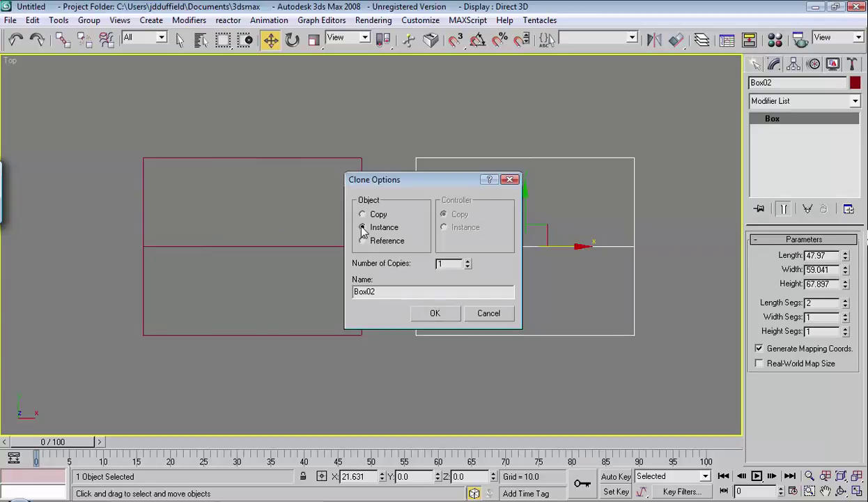
left_click(435, 313)
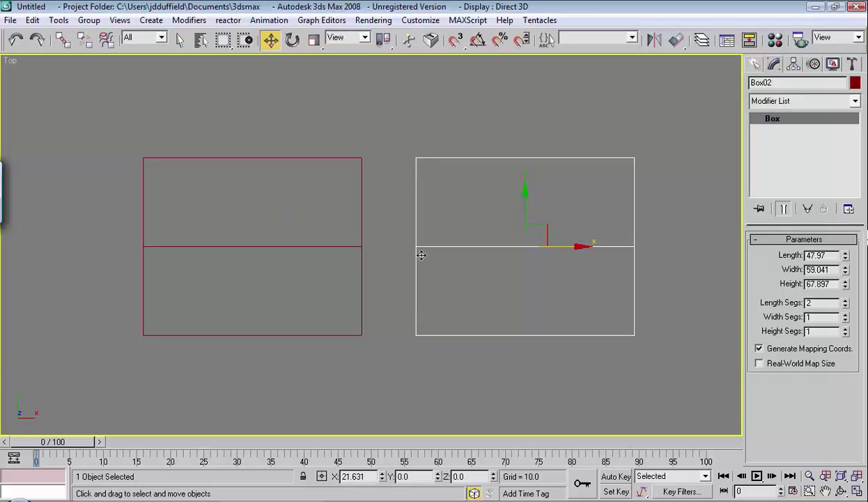
Raise Box01's Length Segs to 5, updating its instance too
left_click(300, 248)
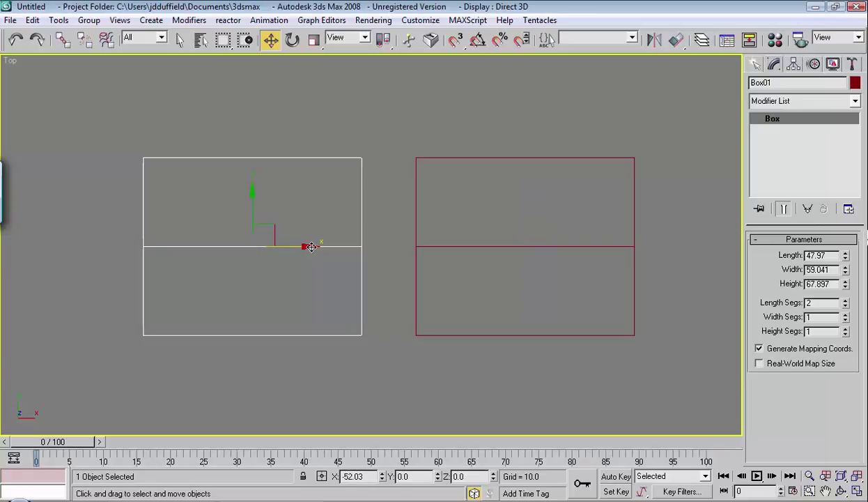
left_click(845, 301)
left_click(845, 301)
left_click(846, 301)
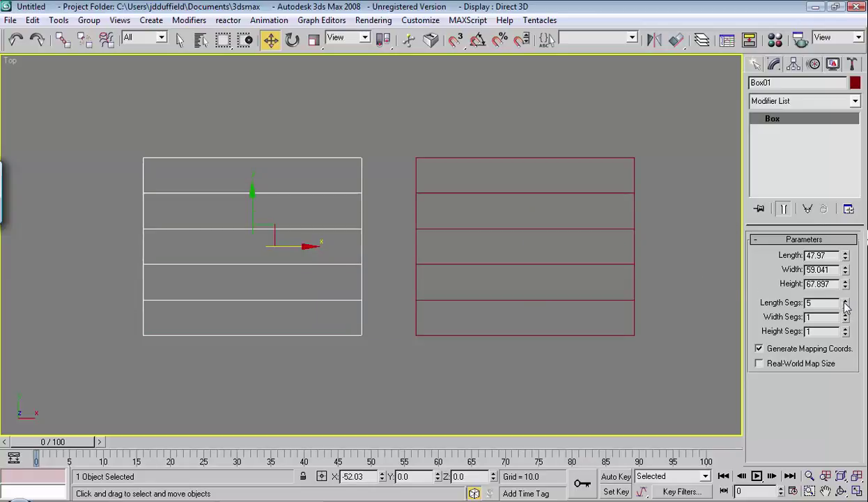
Change Box02's Length Segs to 3 and back to 5, then delete Box02
left_click(541, 231)
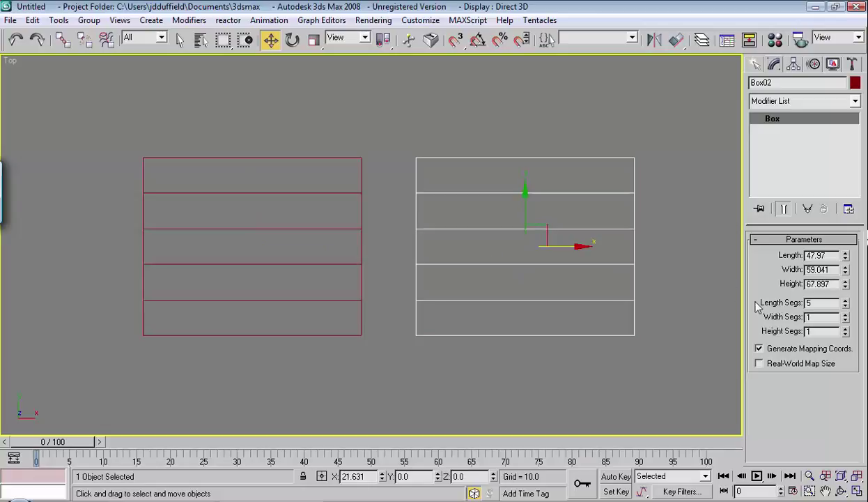
left_click(846, 307)
left_click(845, 307)
left_click(845, 301)
left_click(845, 301)
left_click(661, 287)
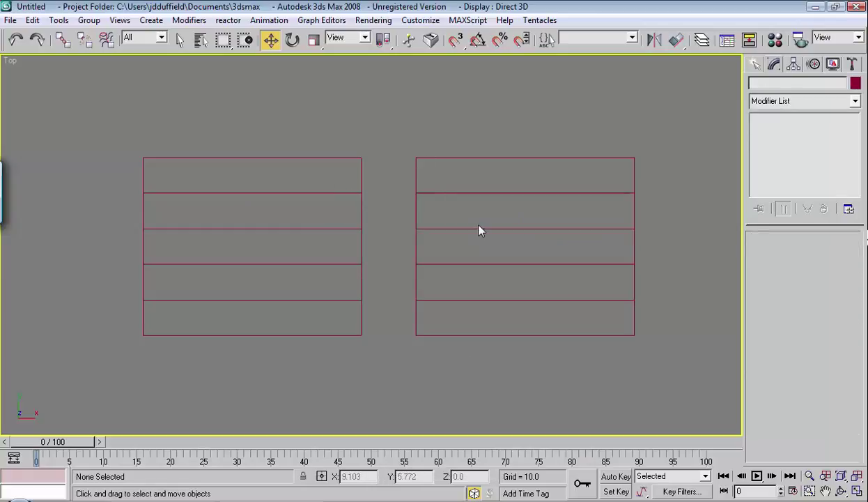
left_click(551, 258)
key("Delete")
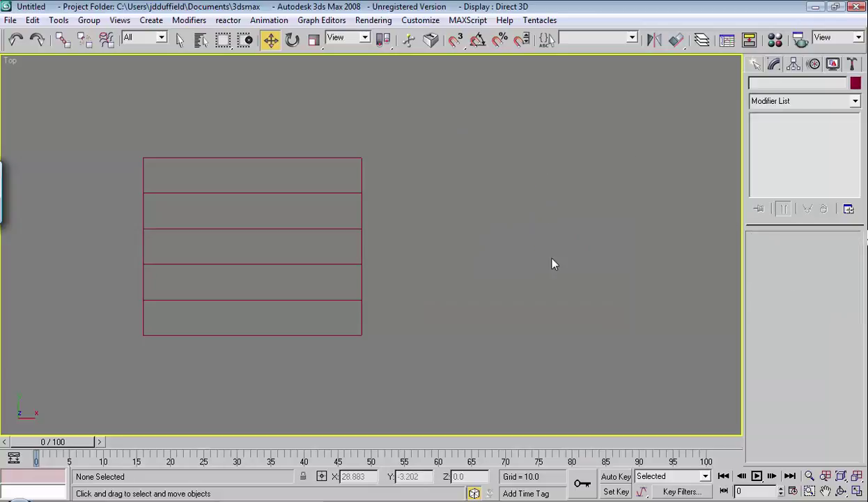
left_click(294, 193)
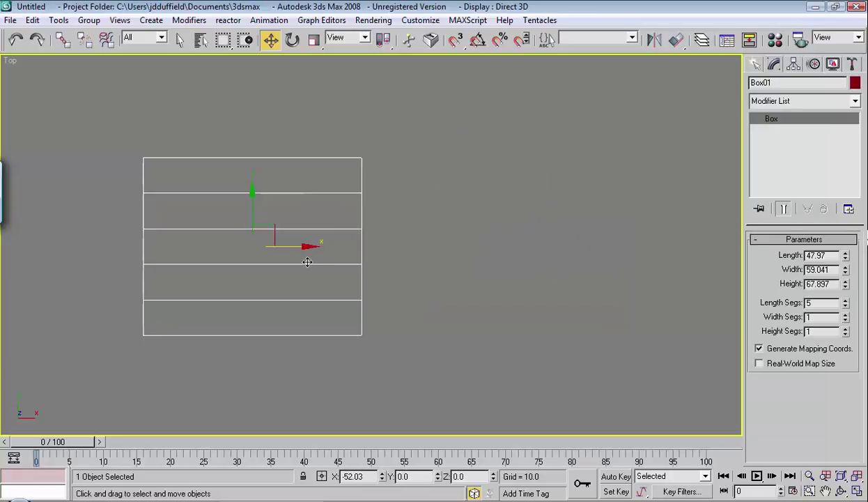
Shift-drag Box01 along X and create Box02 as a Reference clone
left_click_drag(306, 245, 568, 246, "shift")
left_click(363, 241)
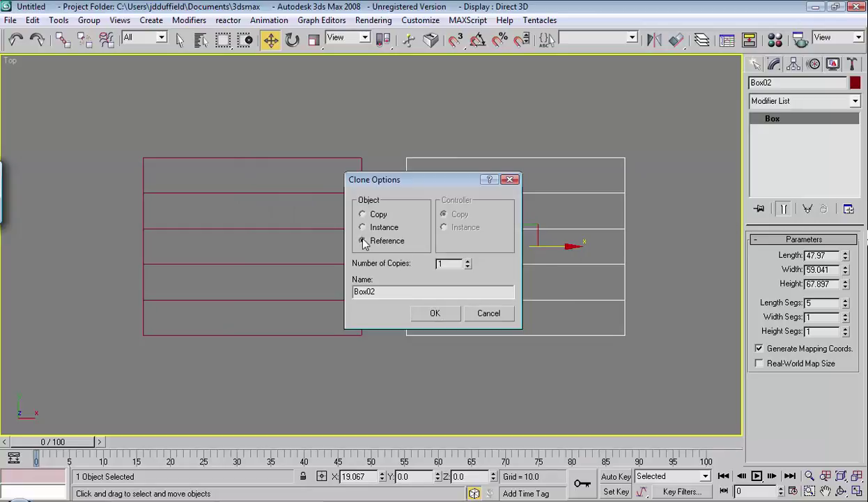
left_click(436, 313)
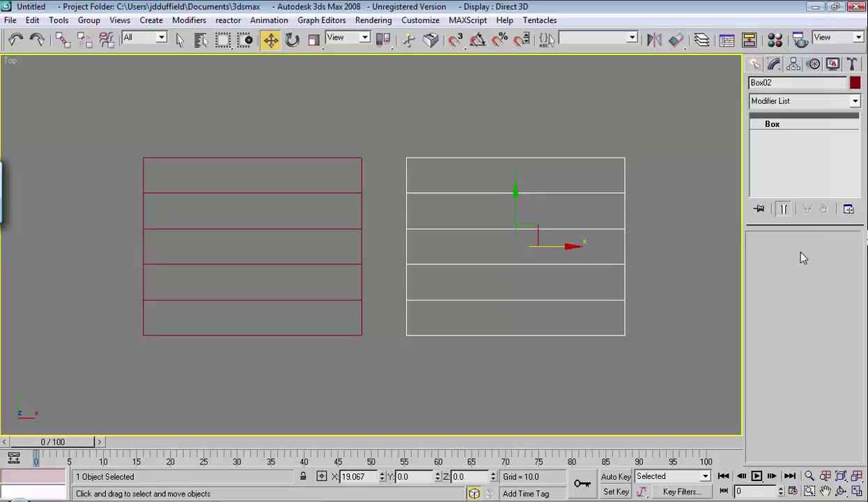
Raise the original box's Length Segs to 6, updating its reference clone
left_click(307, 195)
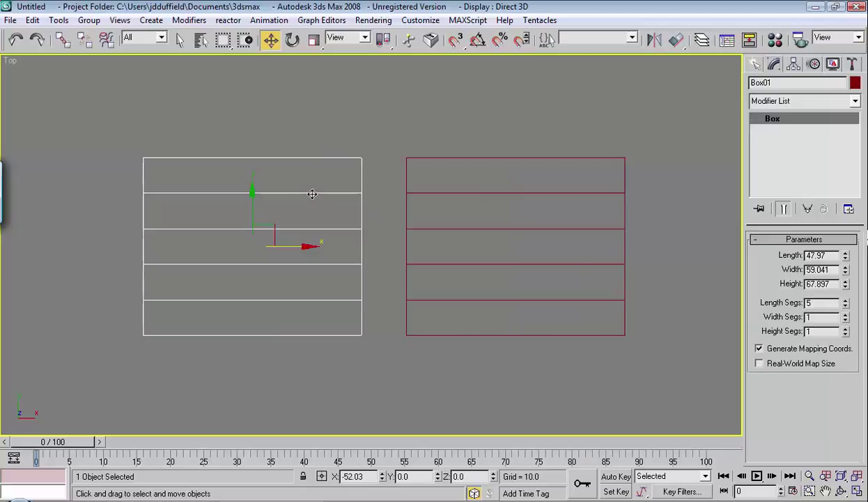
mouse_move(845, 304)
left_mouse_down()
mouse_move(845, 324)
mouse_move(846, 304)
left_mouse_up()
left_click(845, 305)
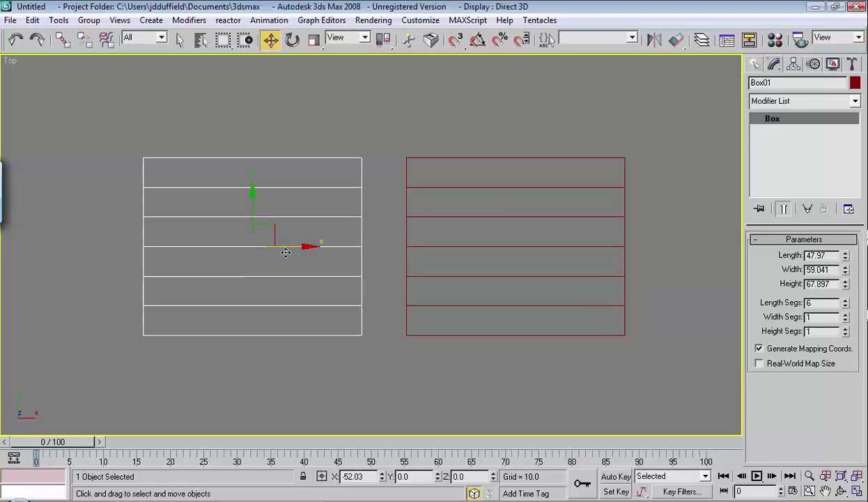
Start a third Instance clone of the original box, then cancel it
left_click_drag(305, 245, 438, 245, "shift")
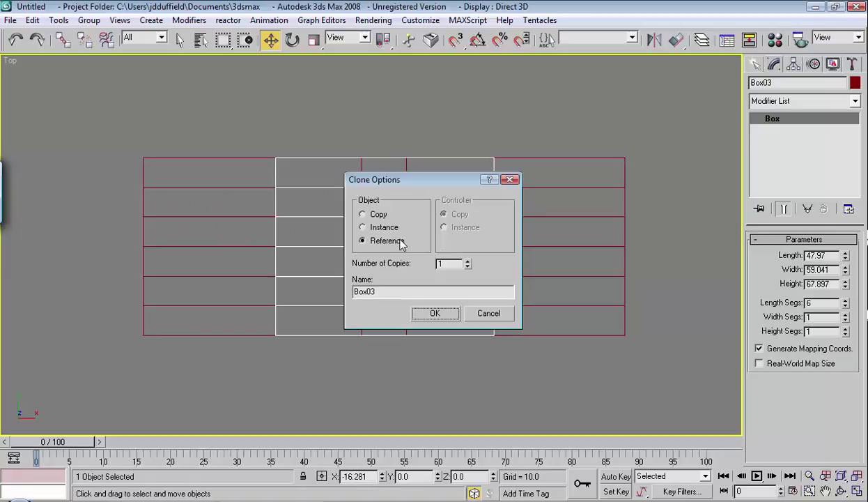
left_click(363, 228)
left_click(492, 313)
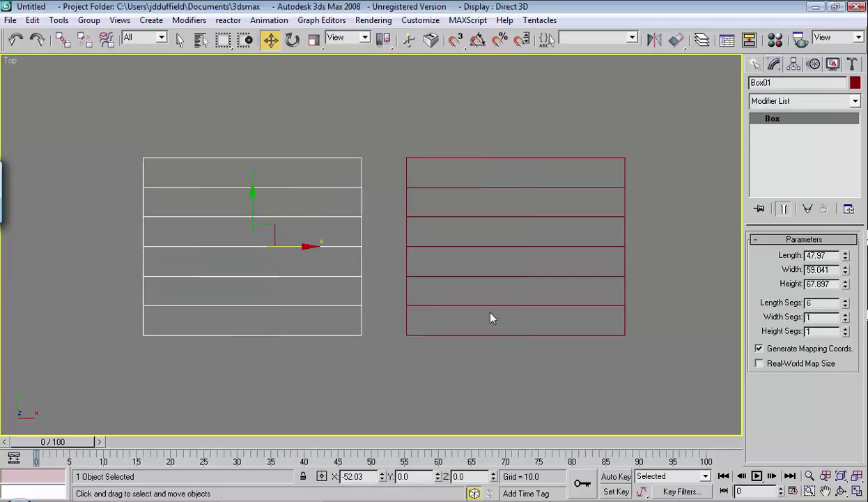
Restore the four-viewport layout and delete both boxes
left_click(451, 110)
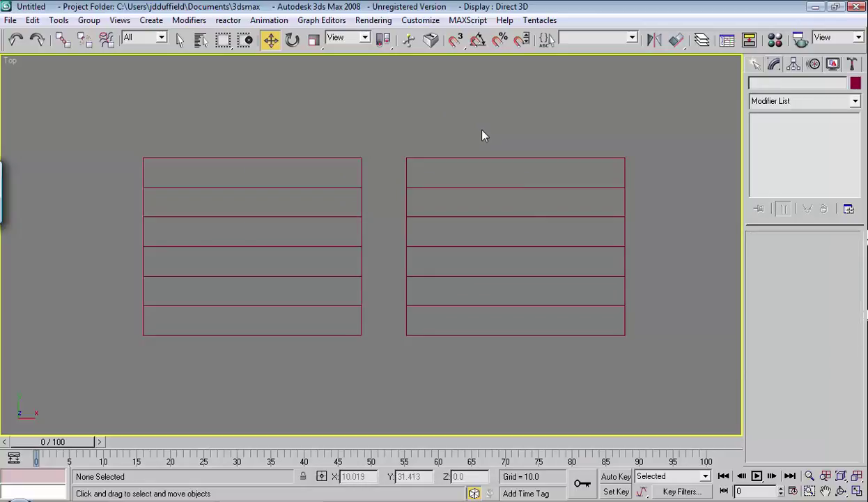
key("alt+w")
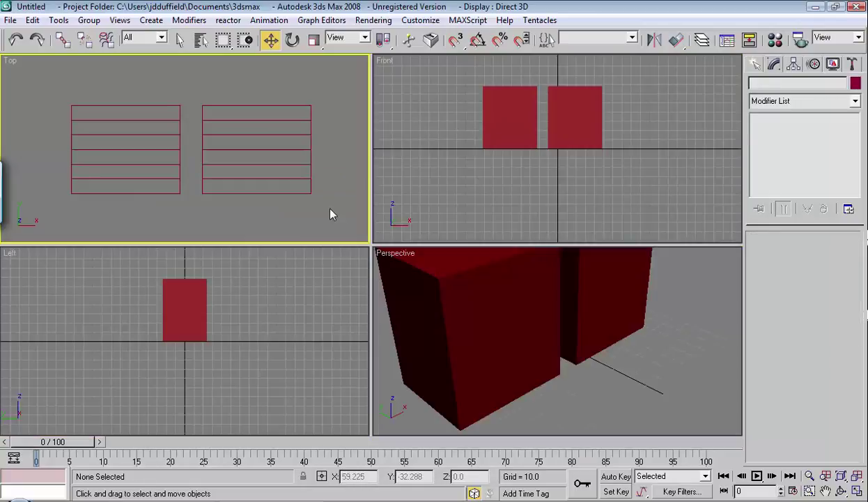
left_click_drag(329, 225, 132, 95)
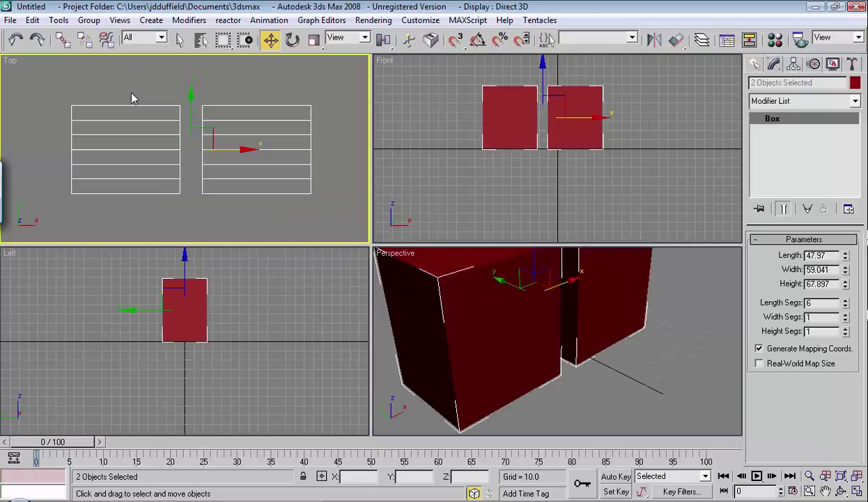
key("Delete")
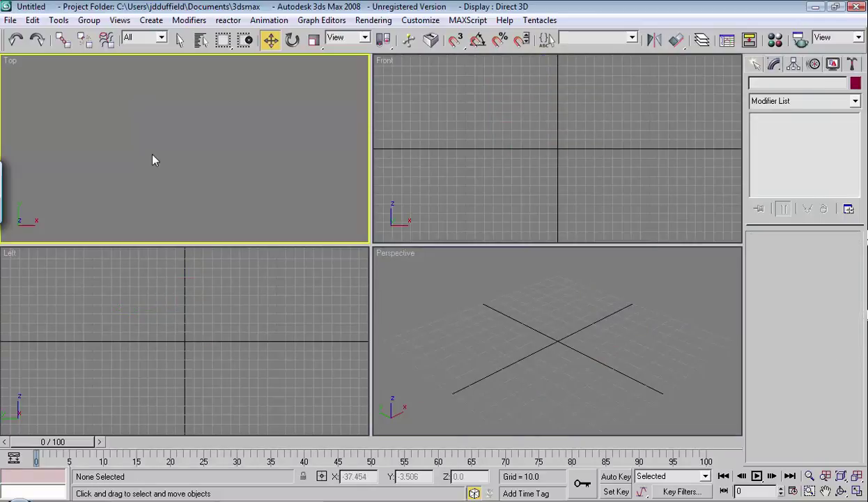
Create a new box about 42.8 high in the Top view with 1 length segment
left_click(471, 291)
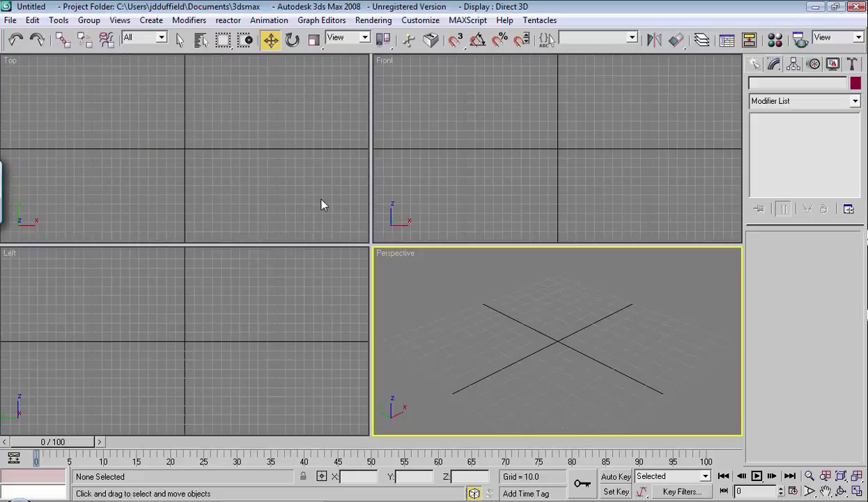
left_click(755, 64)
left_click(778, 151)
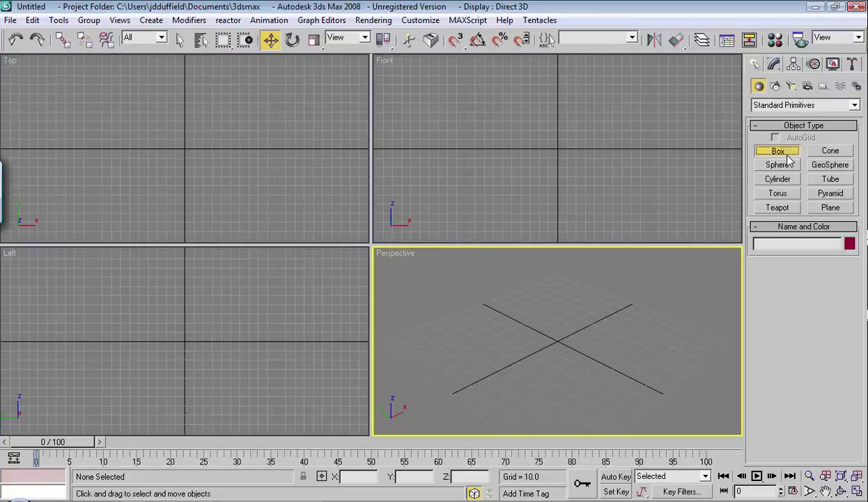
left_click(222, 177)
left_click_drag(156, 134, 214, 190)
left_click(211, 148)
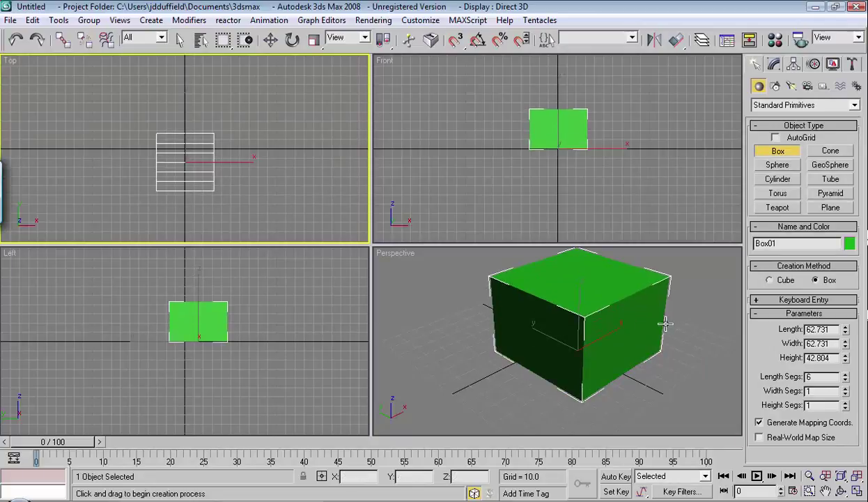
left_click(846, 379)
left_click(846, 379)
left_click(845, 379)
left_click(846, 379)
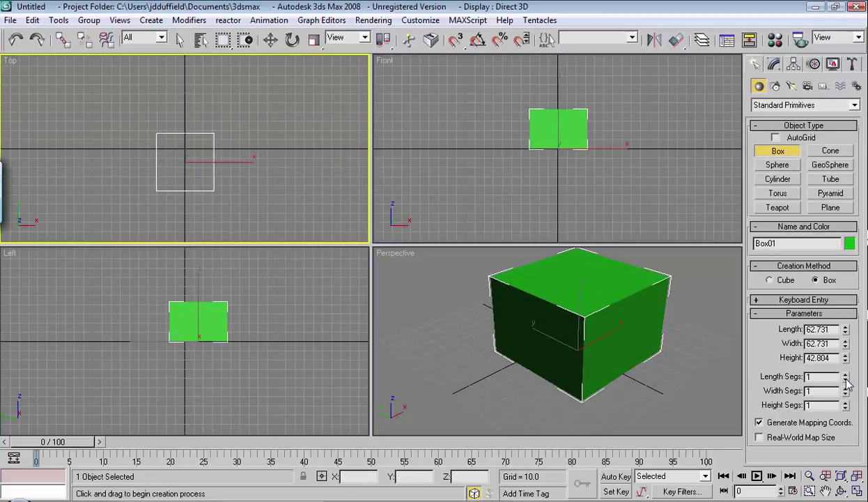
Convert the new box to an Editable Poly from its quad menu
key("w")
right_click(150, 150)
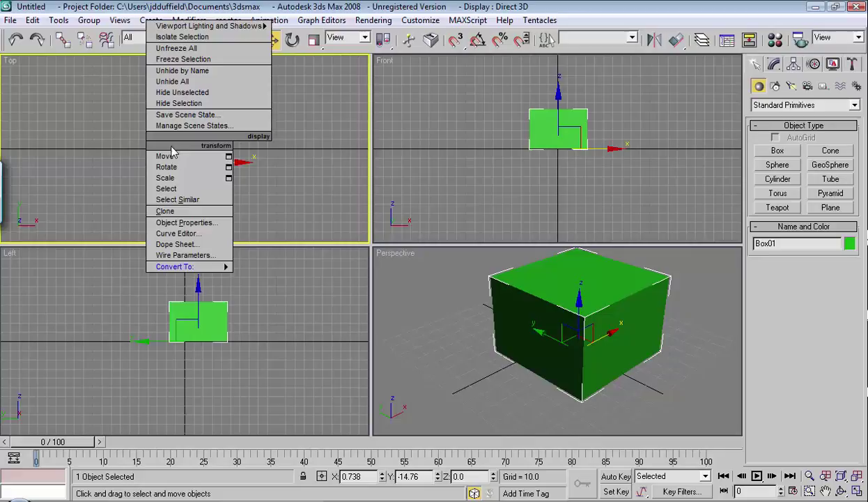
left_click(241, 155)
right_click(214, 157)
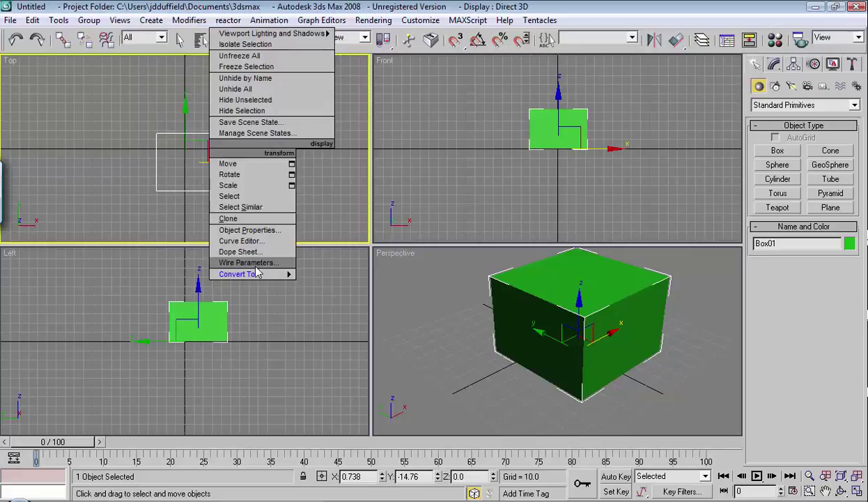
mouse_move(254, 274)
left_click(306, 280)
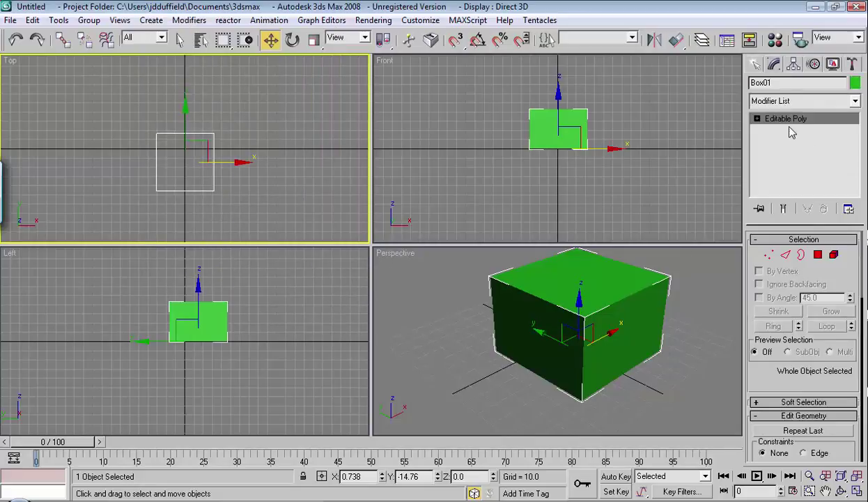
Remove Box01's top polygon and select the resulting open four-edge border at its rim
left_click(757, 119)
left_click(785, 161)
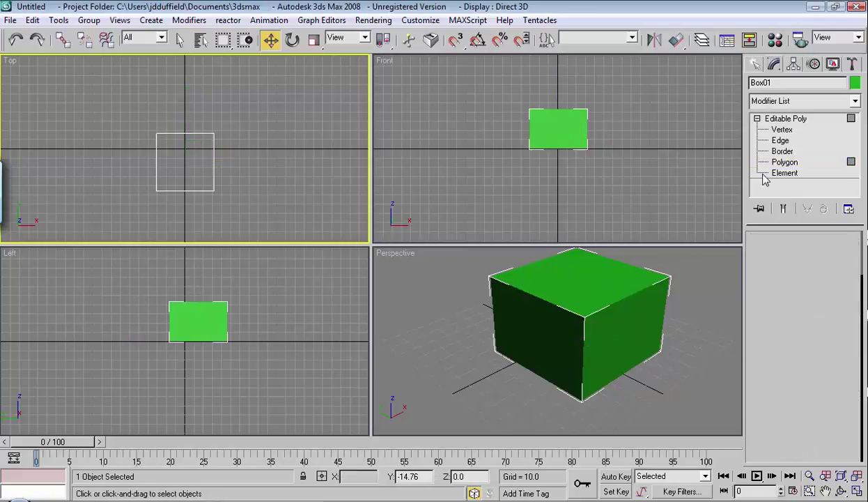
left_click(186, 171)
left_click(325, 185)
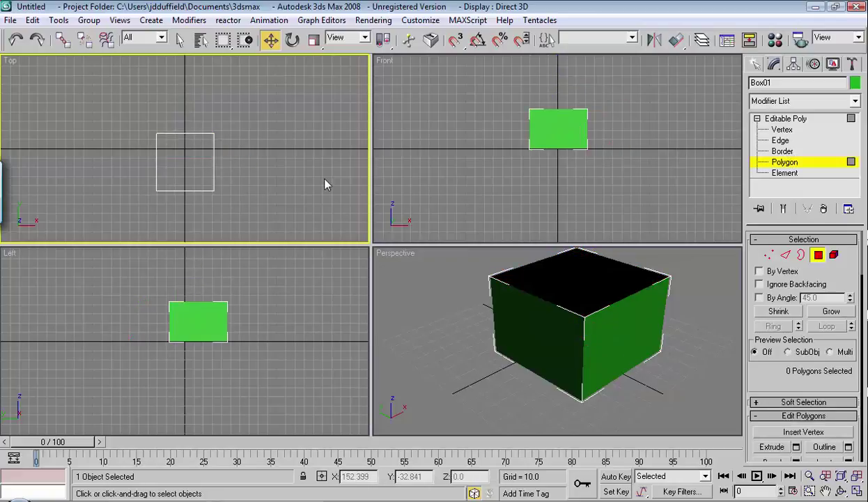
left_click(774, 152)
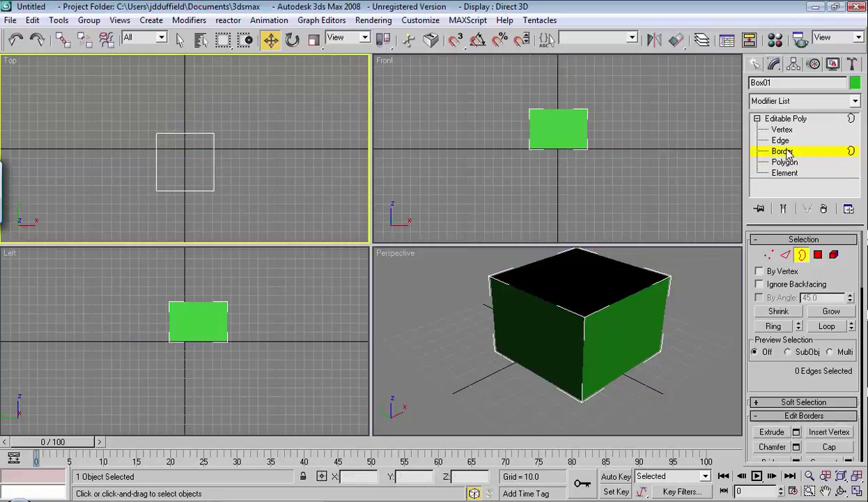
left_click(212, 161)
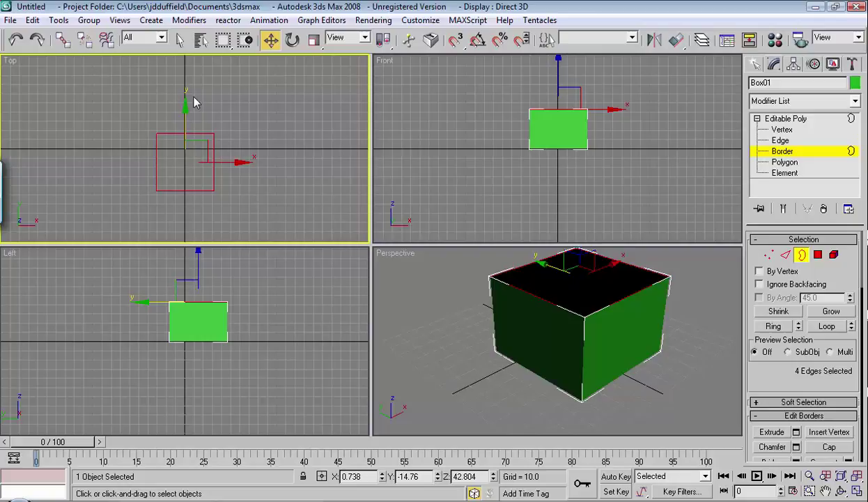
Shift-drag the border upward three times, stacking new wall sections until the rim reaches Z 102.702
middle_click_drag(601, 253, 607, 317)
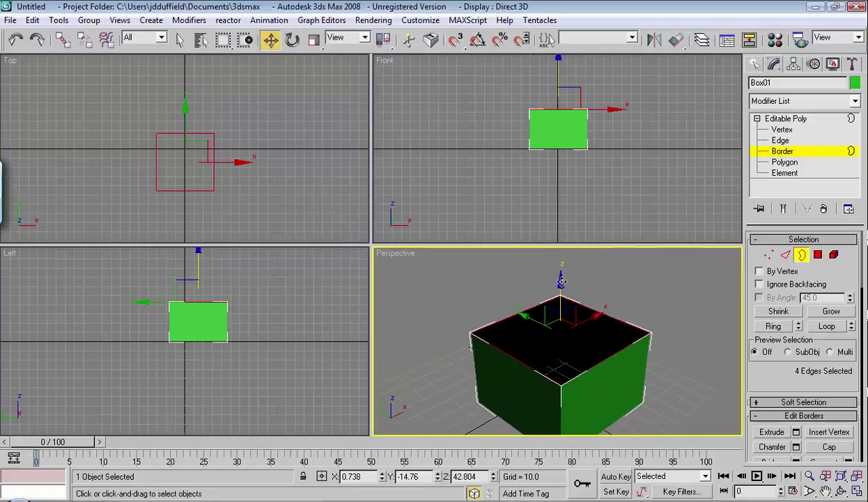
left_click_drag(560, 282, 563, 243)
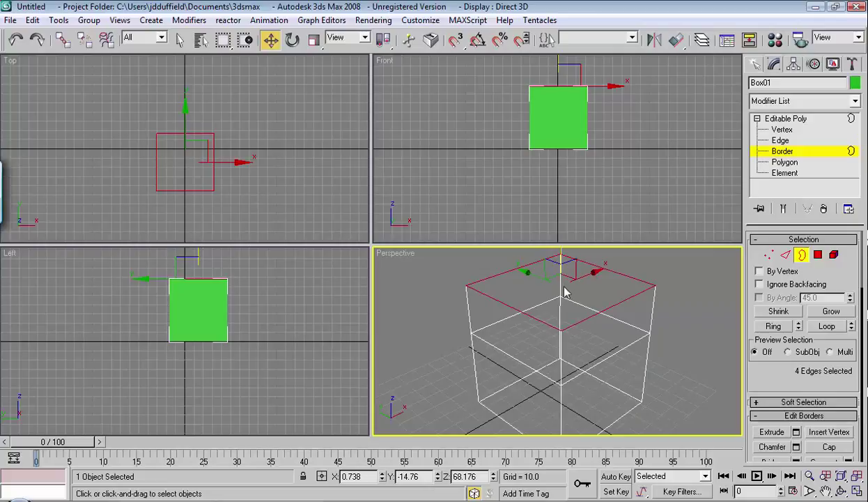
middle_click_drag(563, 279, 582, 321)
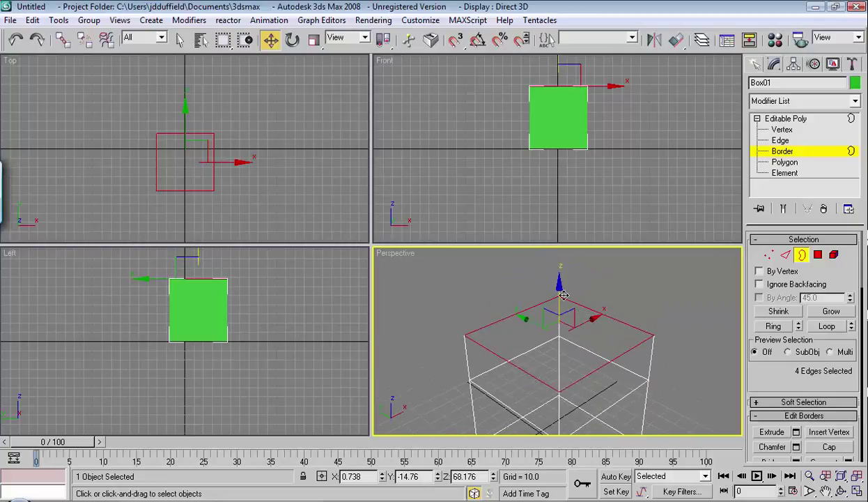
left_click_drag(560, 286, 558, 253)
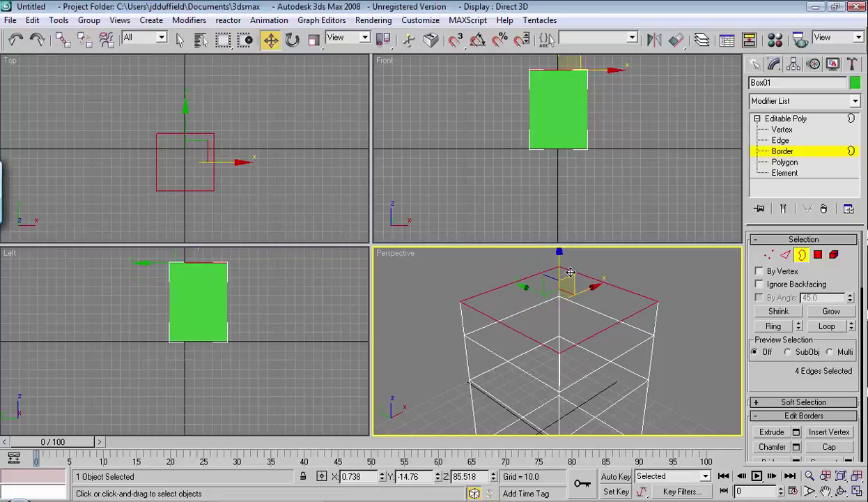
middle_click_drag(562, 283, 570, 304)
left_click_drag(559, 288, 559, 256)
scroll(608, 299, "down", 2)
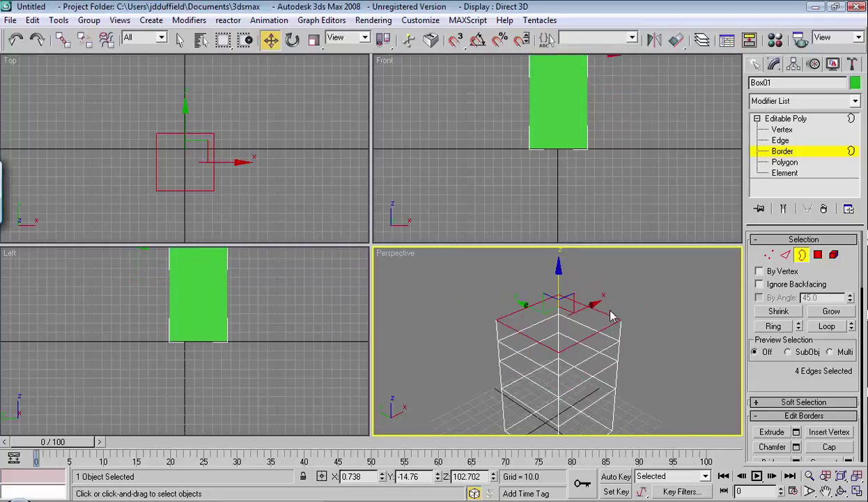
middle_click_drag(603, 335, 598, 306)
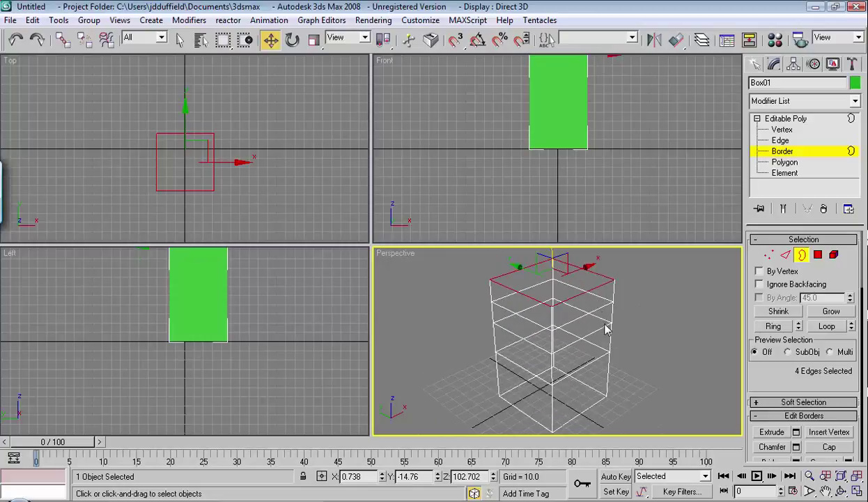